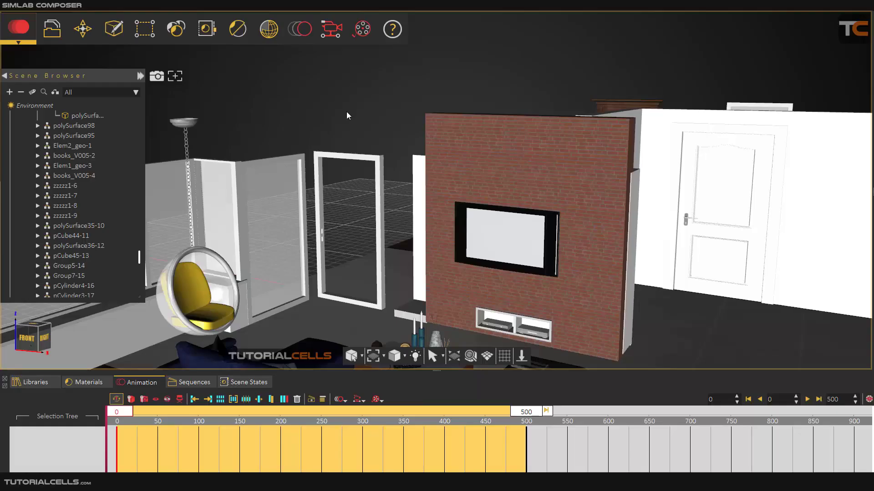
# Step: Glance at the Animation menu, then zoom and orbit in until the wall TV fills the view
pyautogui.click(300, 30)
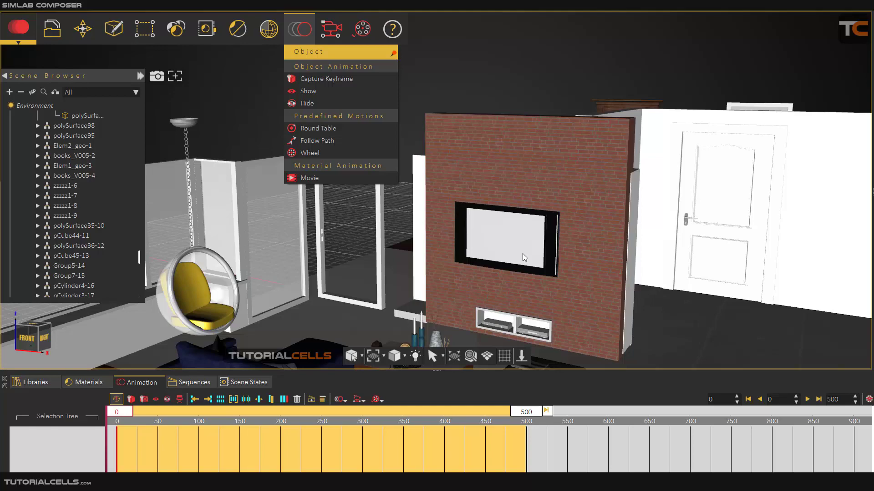
pyautogui.click(665, 321)
pyautogui.scroll(5, 523, 244)
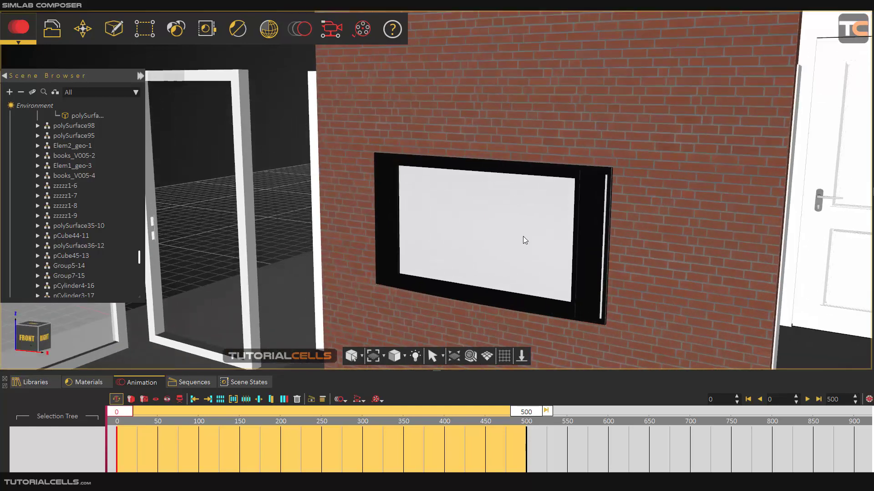
pyautogui.moveTo(451, 194); pyautogui.dragTo(521, 227)
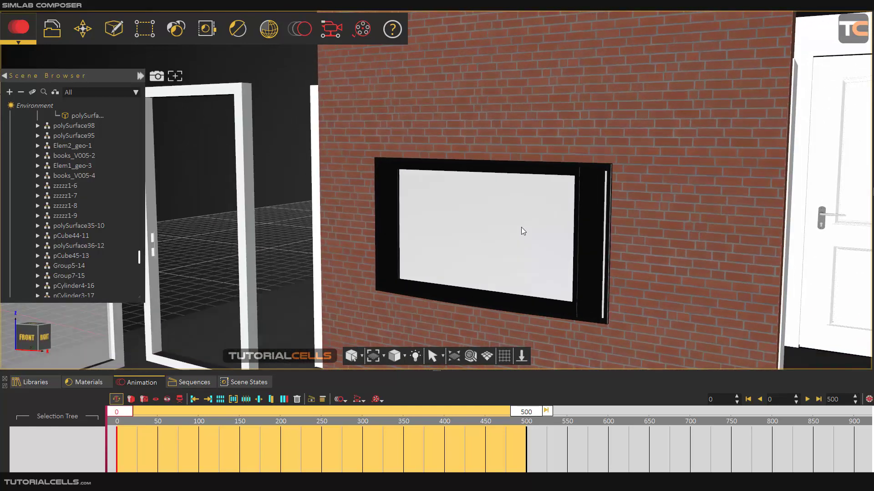
pyautogui.scroll(3, 522, 230)
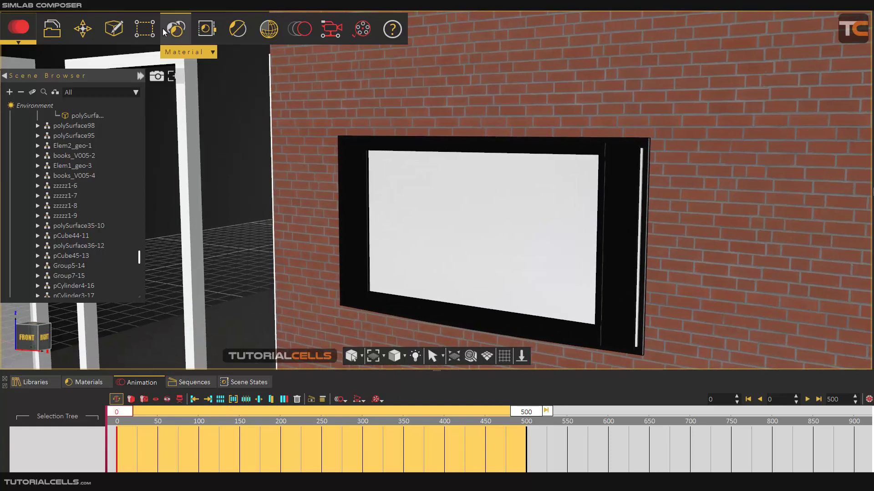
# Step: Create a Plane shape centred on the TV
pyautogui.click(167, 31)
pyautogui.click(115, 30)
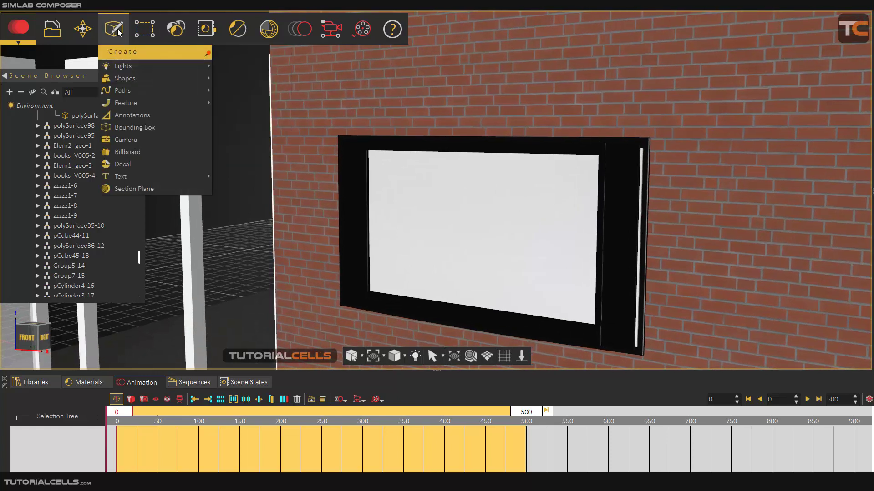
pyautogui.moveTo(134, 81)
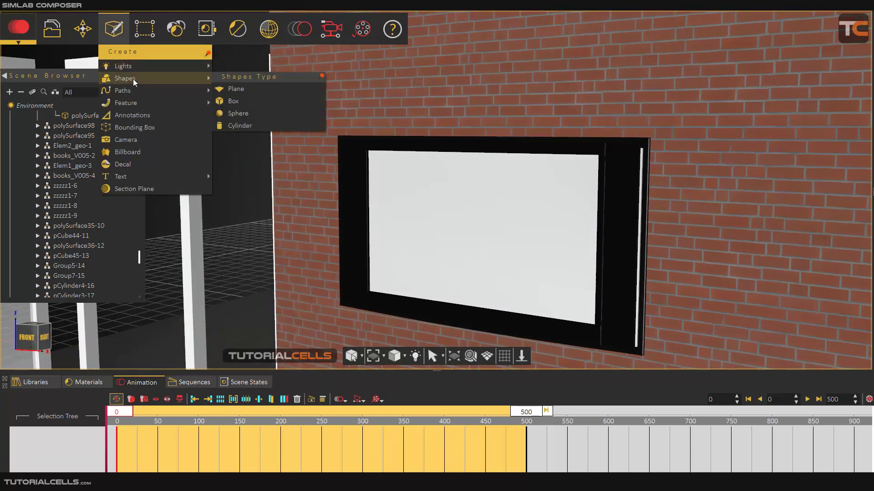
pyautogui.click(235, 88)
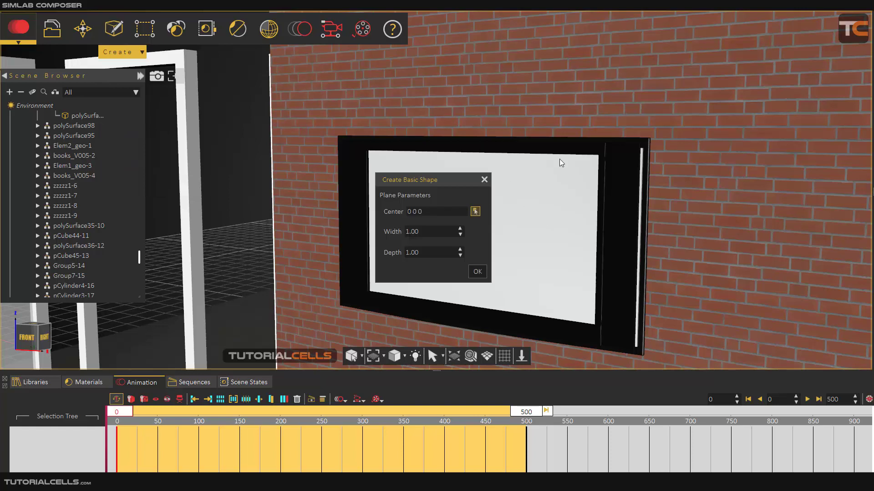
pyautogui.click(515, 214)
pyautogui.click(476, 272)
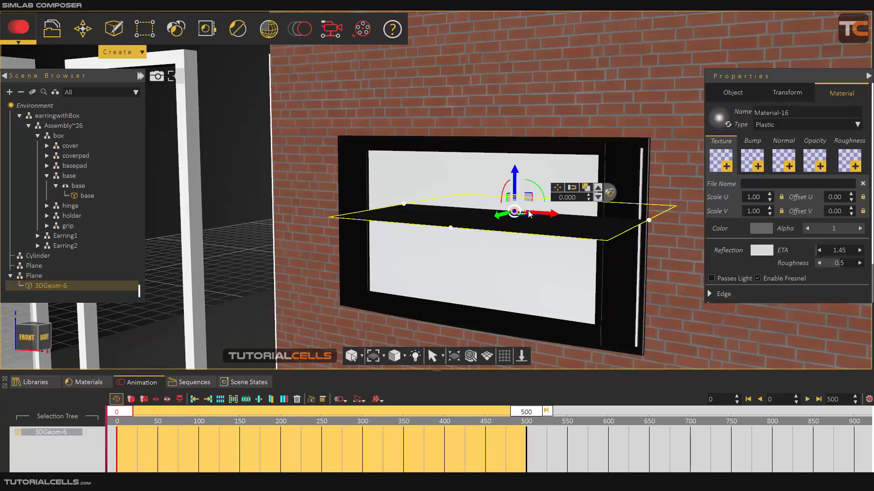
# Step: Rotate the plane 90° upright and nudge it just in front of the screen
pyautogui.moveTo(507, 191); pyautogui.dragTo(556, 207)
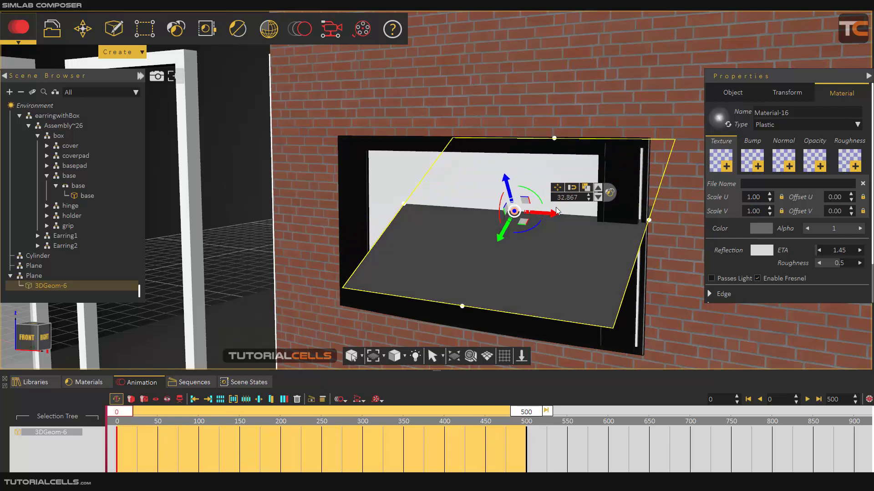
pyautogui.click(550, 201)
pyautogui.write('90')
pyautogui.press('Return')
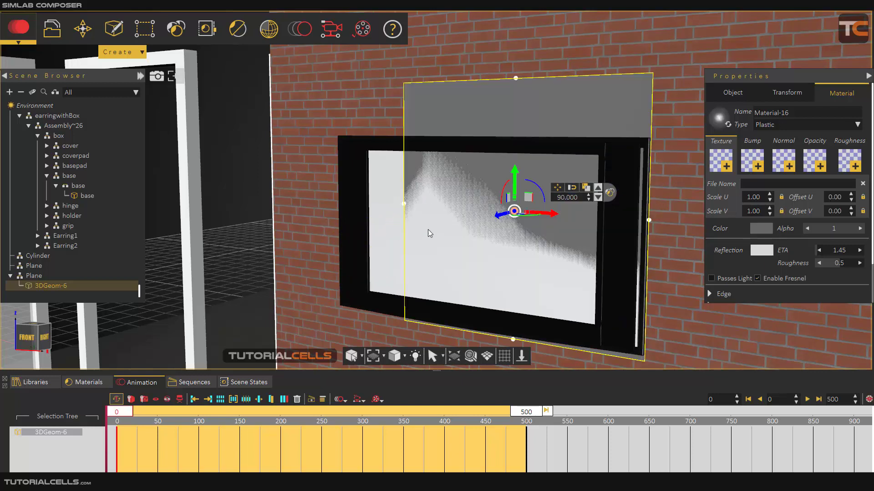
pyautogui.moveTo(502, 216); pyautogui.dragTo(500, 220)
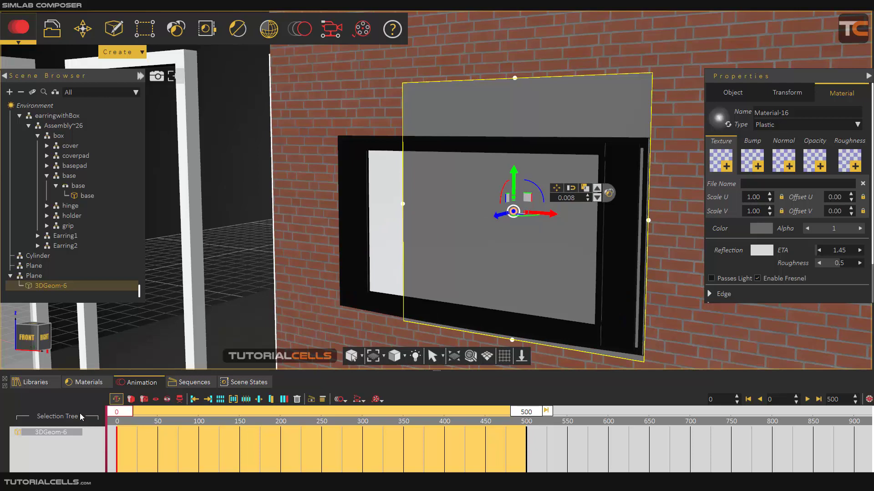
# Step: In Front view, fit the plane's left and right edges to the TV screen's sides
pyautogui.click(33, 339)
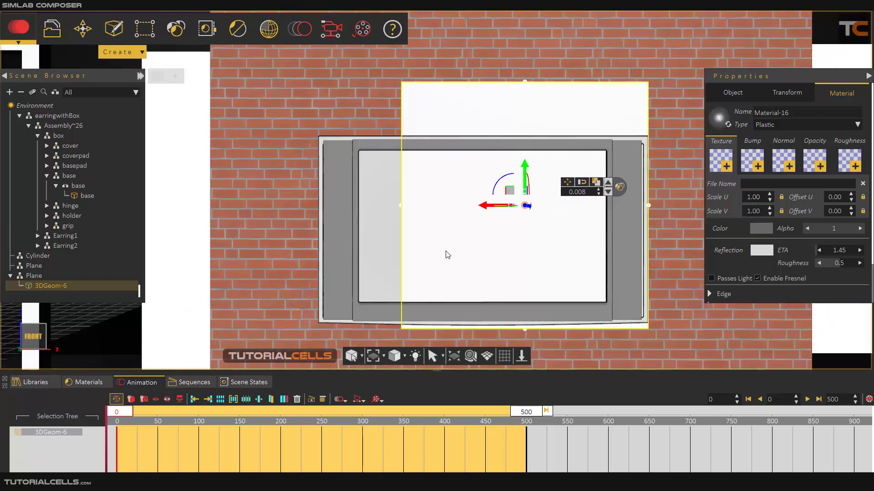
pyautogui.moveTo(401, 205); pyautogui.dragTo(356, 206)
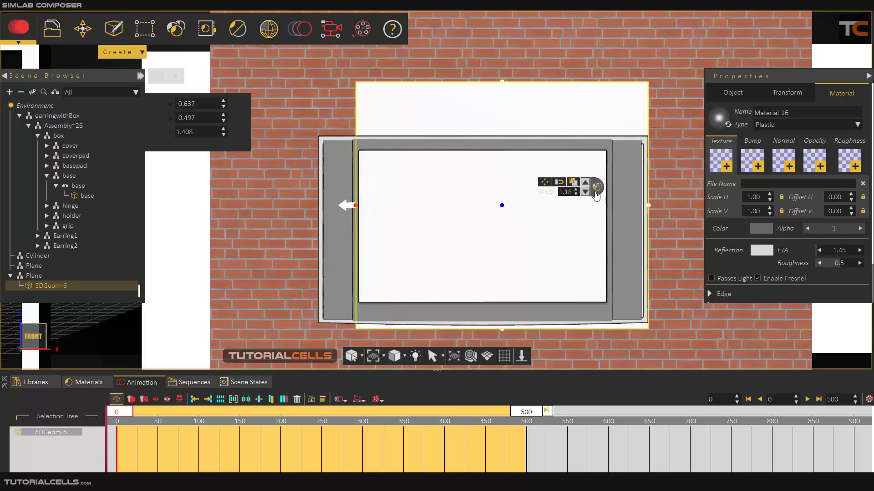
pyautogui.click(651, 206)
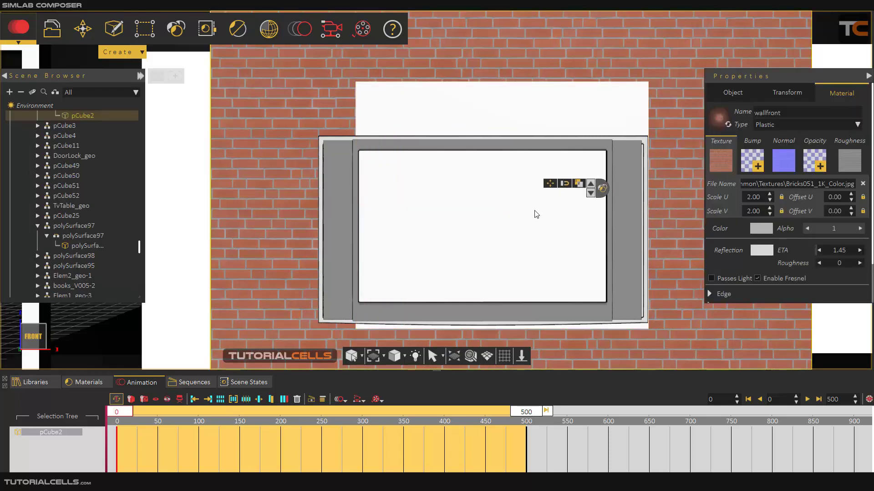
pyautogui.moveTo(646, 207); pyautogui.dragTo(619, 207)
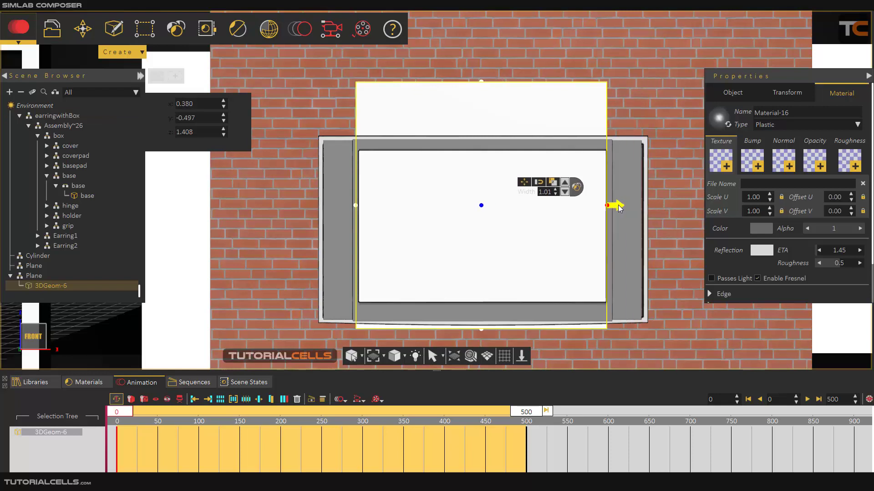
# Step: Fit the plane's top and bottom edges to the screen, giving a depth of 0.63
pyautogui.click(484, 85)
pyautogui.click(483, 85)
pyautogui.moveTo(482, 84); pyautogui.dragTo(485, 140)
pyautogui.moveTo(483, 328); pyautogui.dragTo(476, 316)
pyautogui.moveTo(430, 250); pyautogui.dragTo(499, 174, button='middle')
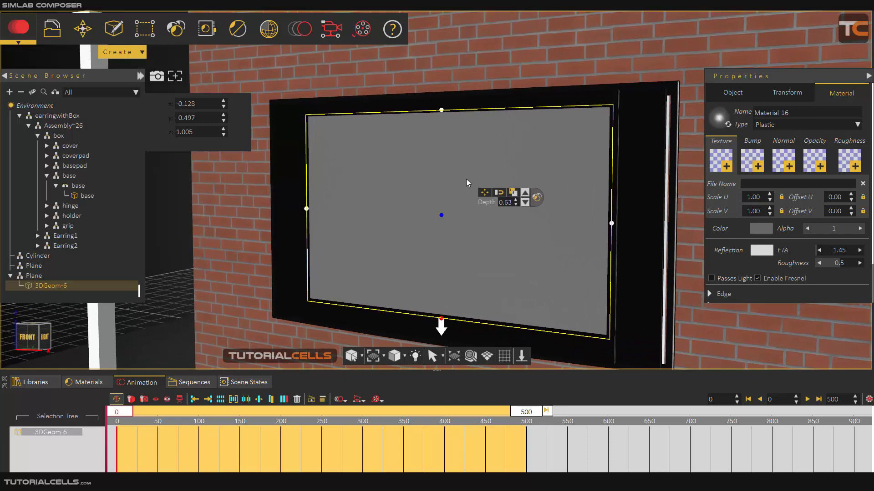
# Step: Change the screen plane's material type from Plastic to Matte
pyautogui.click(779, 124)
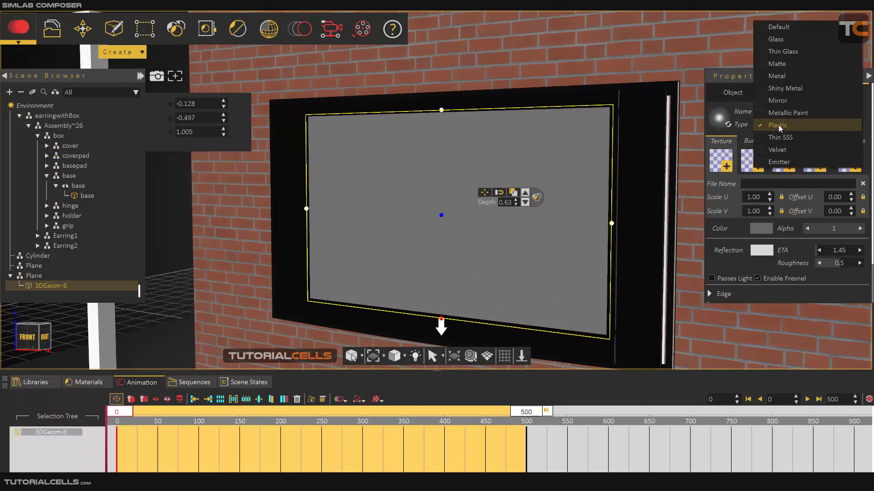
pyautogui.click(788, 64)
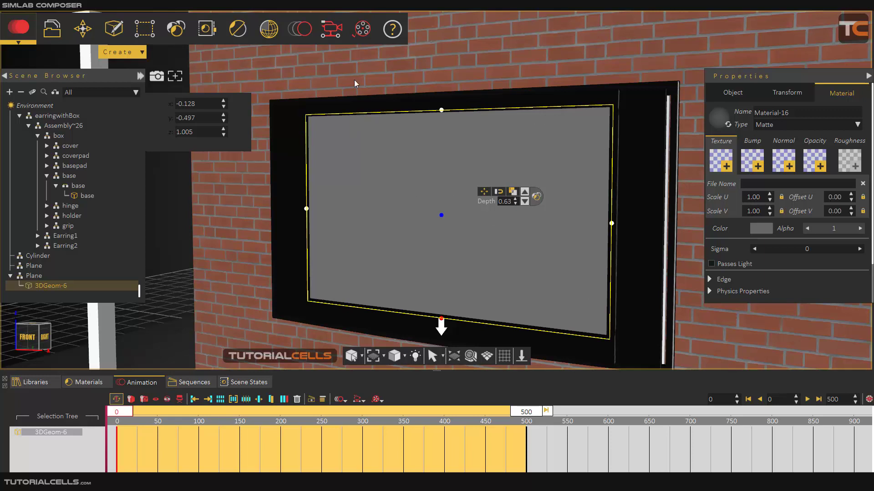
pyautogui.click(298, 29)
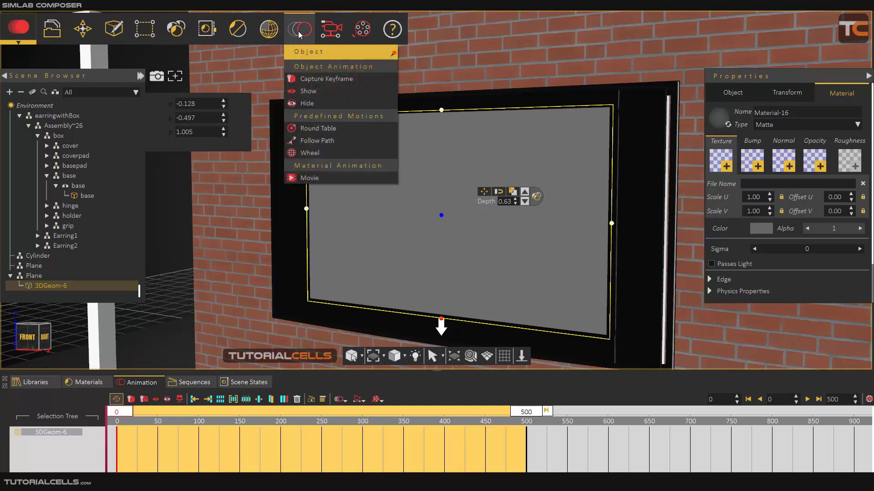
# Step: Add a 3-second Movie material animation from logo-first.mp4 and scrub to frame 50
pyautogui.click(325, 179)
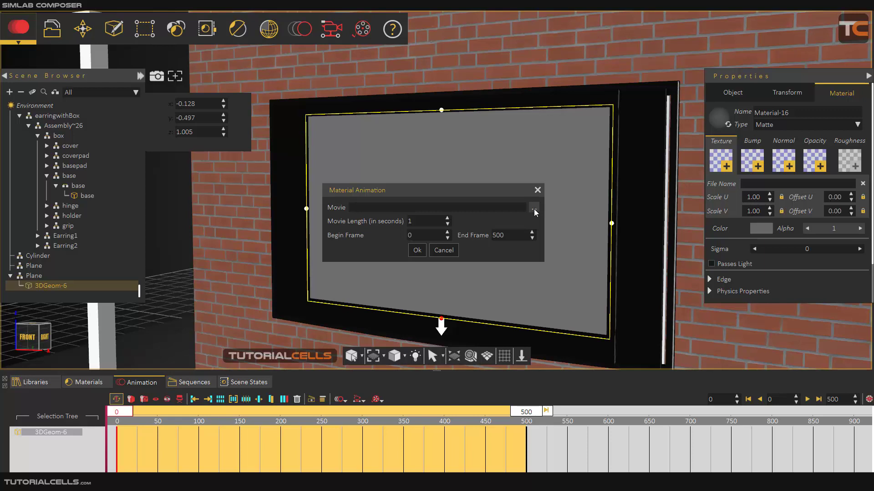
pyautogui.write('D:/tutorialcells/z Files/logo-first.mp4')
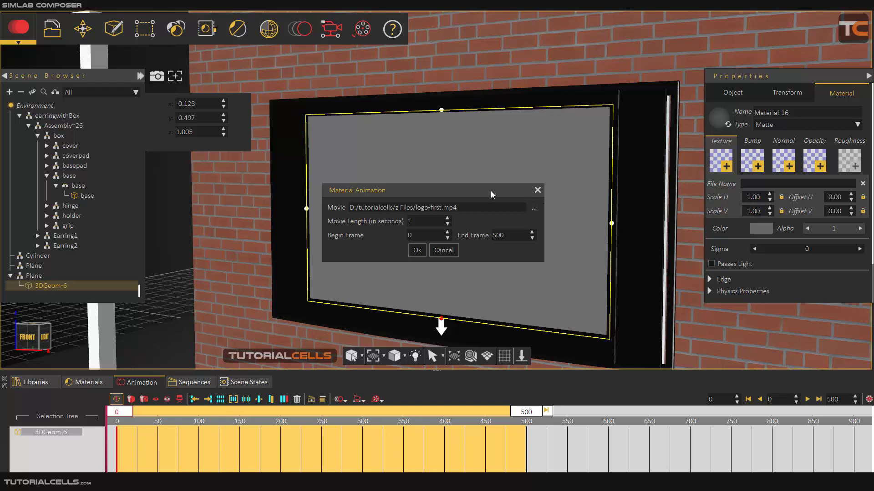
pyautogui.moveTo(492, 195); pyautogui.dragTo(511, 179)
pyautogui.scroll(2, 460, 206)
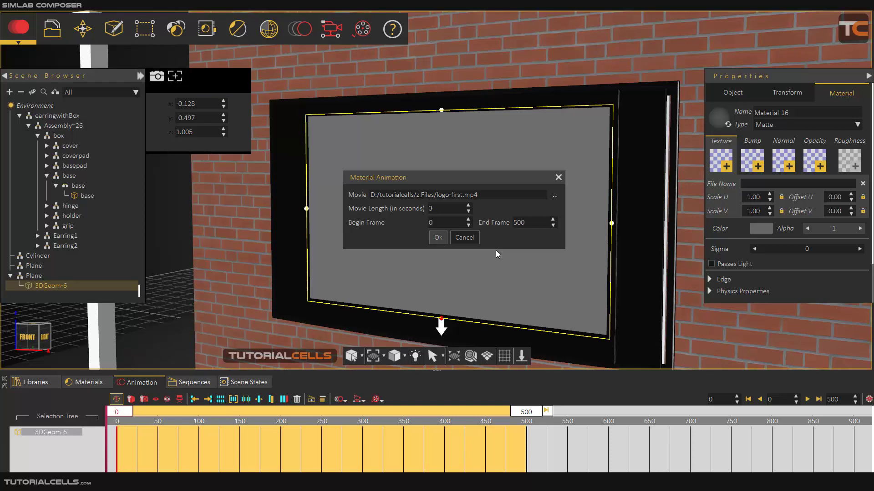
pyautogui.moveTo(449, 250); pyautogui.dragTo(469, 238)
pyautogui.moveTo(117, 414)
pyautogui.mouseDown()
pyautogui.moveTo(162, 414)
pyautogui.moveTo(117, 414)
pyautogui.mouseUp()
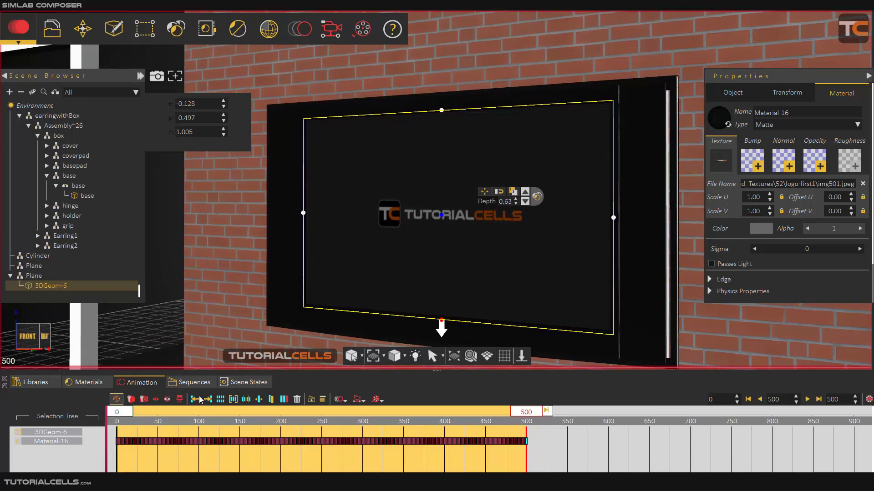
# Step: Play the logo movie, scrub to about frame 83, then select the screen plane 3DGeom-6
pyautogui.click(804, 399)
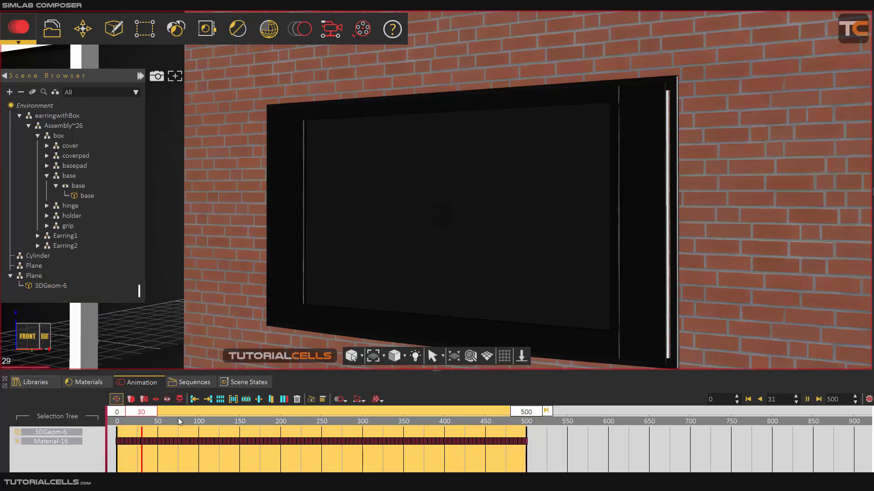
pyautogui.moveTo(528, 242); pyautogui.dragTo(285, 333)
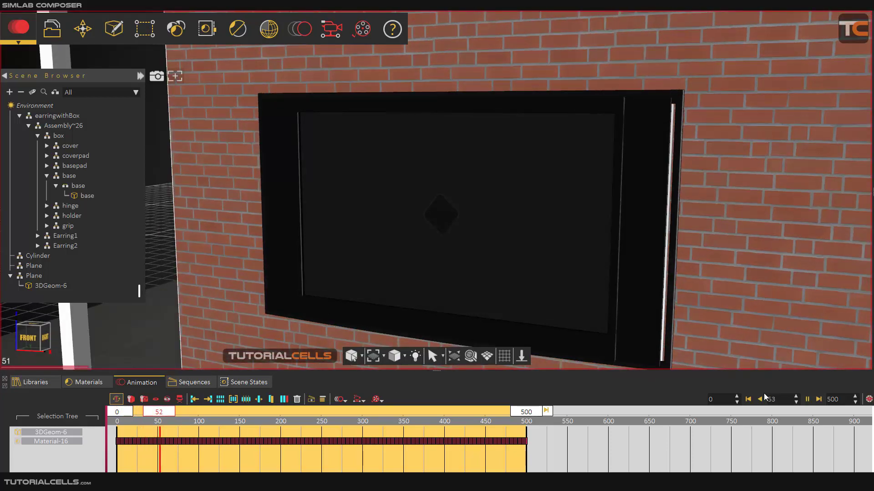
pyautogui.click(807, 399)
pyautogui.moveTo(171, 411); pyautogui.dragTo(415, 407)
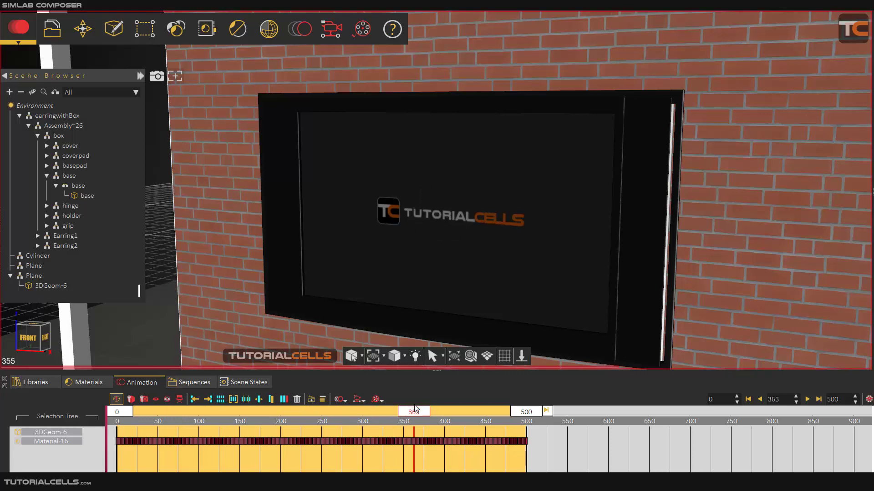
pyautogui.moveTo(470, 231)
pyautogui.mouseDown(button='middle')
pyautogui.moveTo(463, 238)
pyautogui.moveTo(416, 198)
pyautogui.moveTo(467, 245)
pyautogui.mouseUp(button='middle')
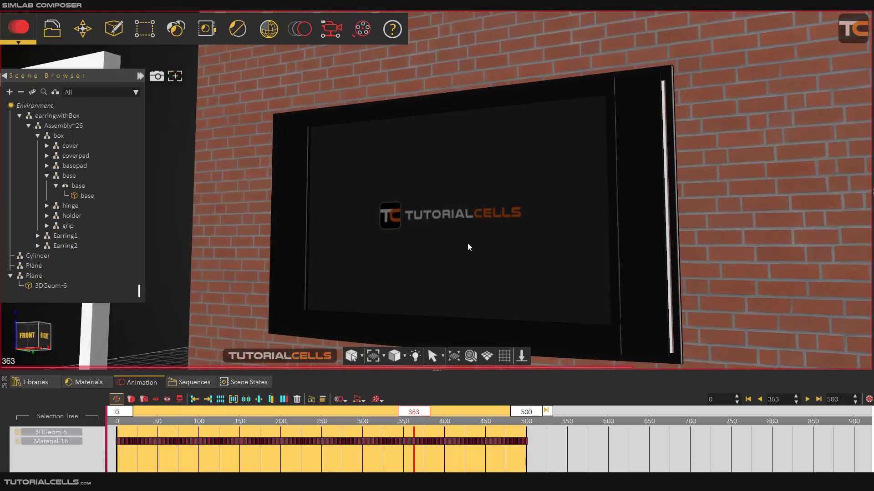
pyautogui.click(469, 249)
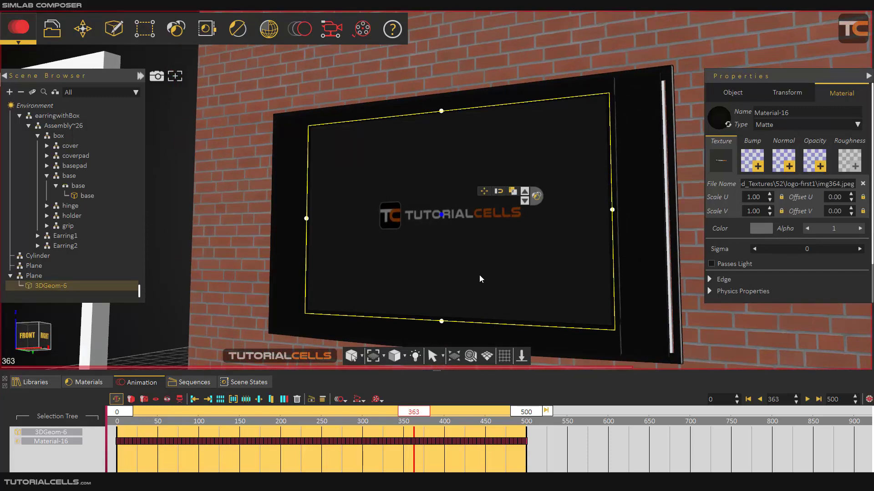
pyautogui.hotkey('ctrl', 'r')
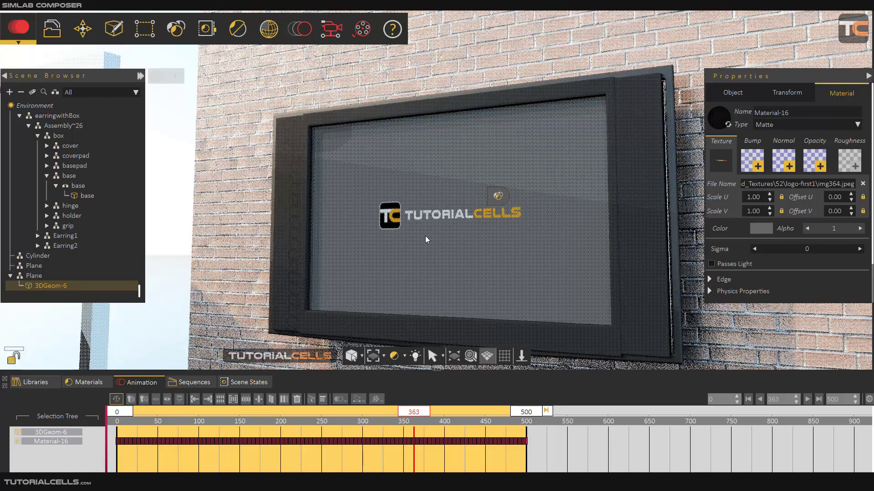
pyautogui.hotkey('ctrl', 'r')
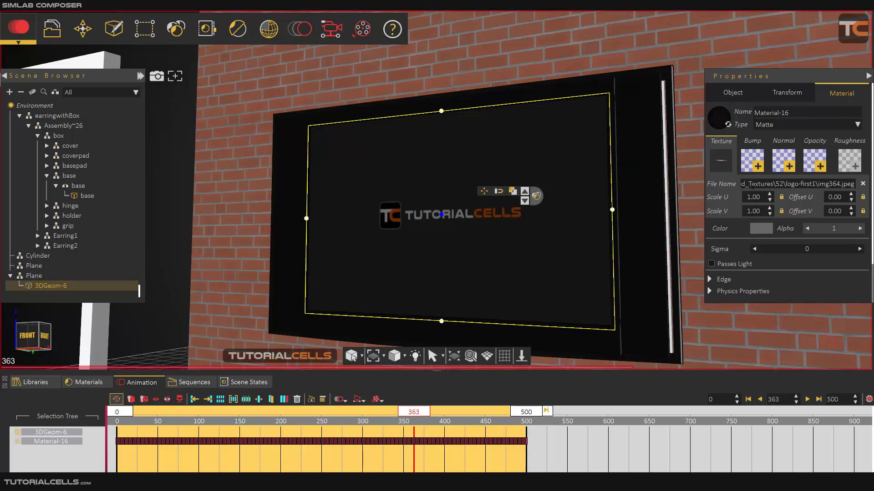
pyautogui.click(720, 168)
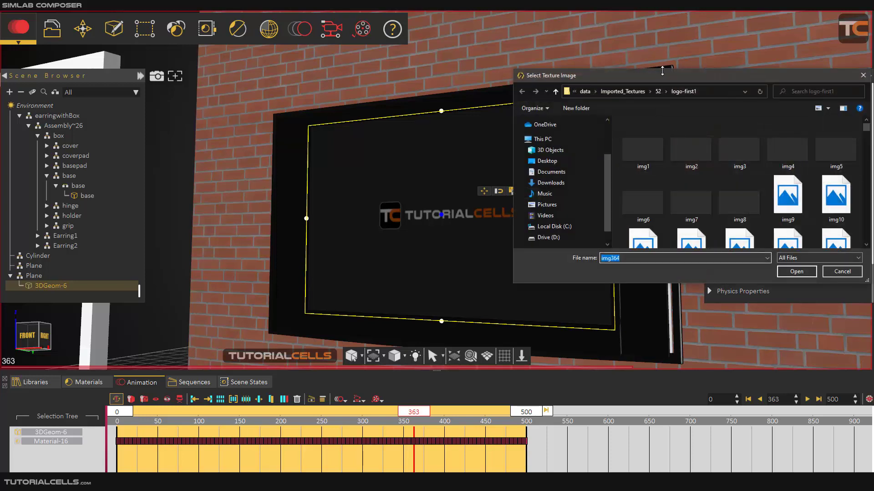
pyautogui.moveTo(662, 78); pyautogui.dragTo(465, 100)
pyautogui.scroll(-5, 563, 168)
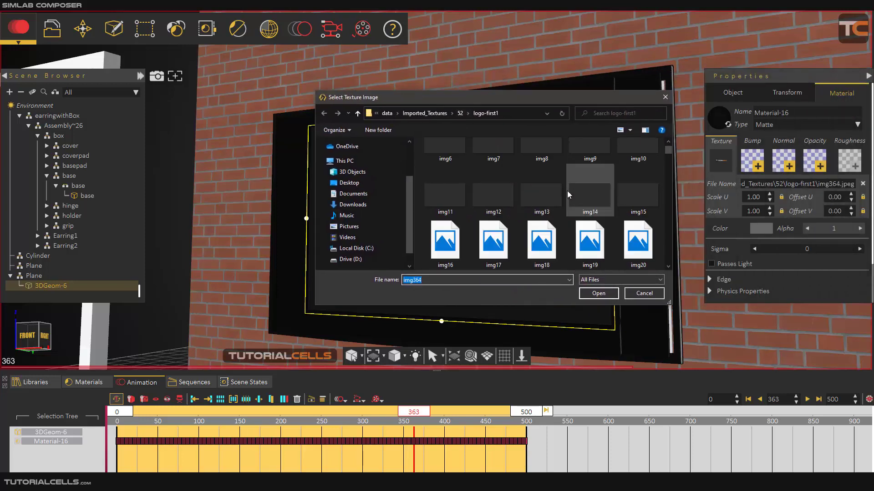
pyautogui.moveTo(667, 155); pyautogui.dragTo(667, 148)
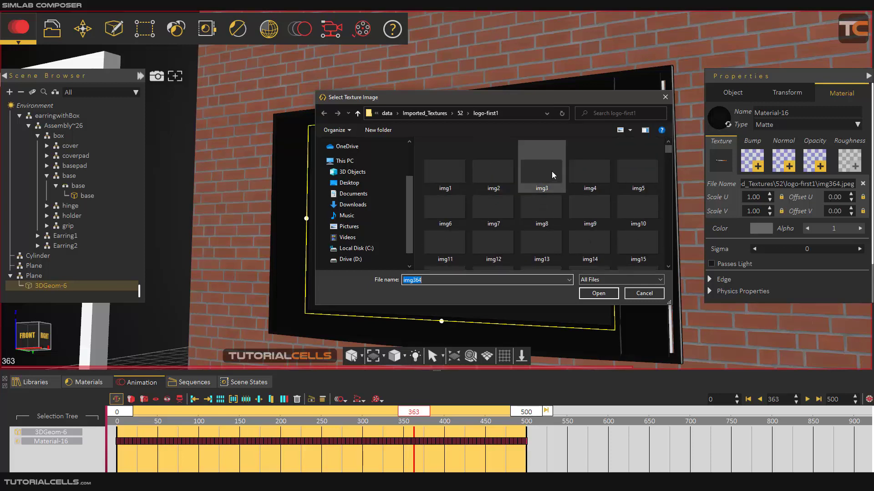
pyautogui.moveTo(667, 149); pyautogui.dragTo(669, 177)
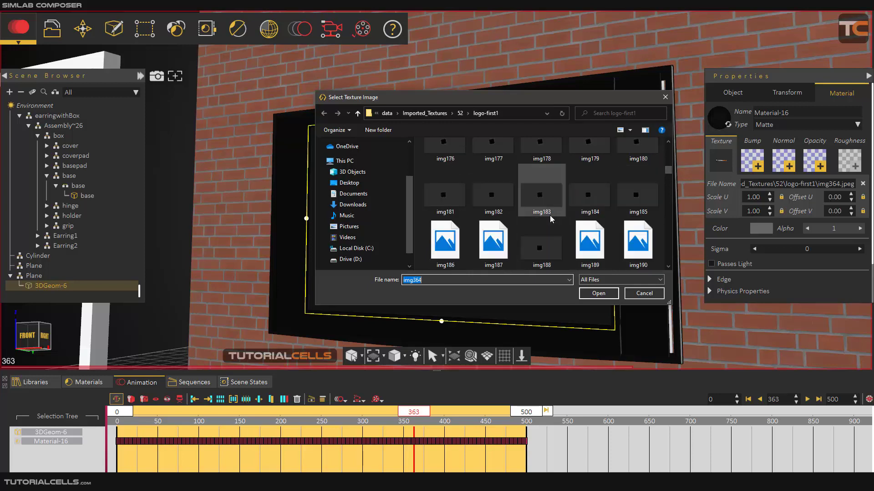
pyautogui.scroll(-6, 524, 223)
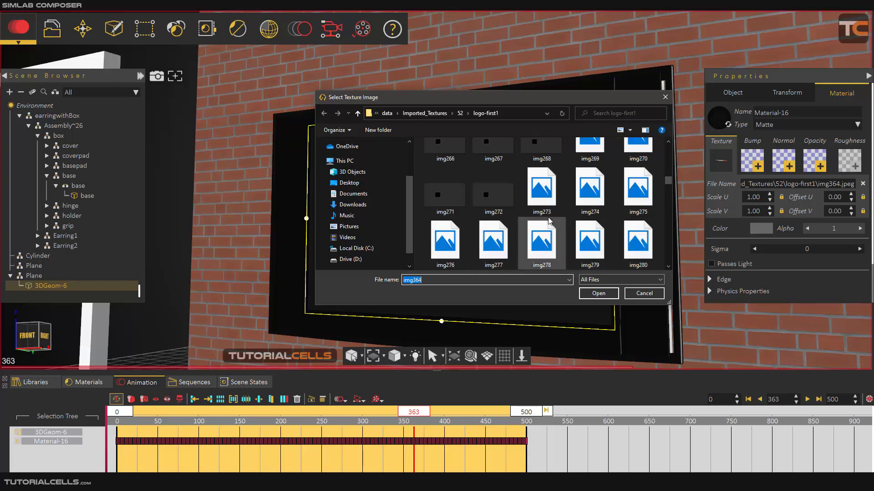
pyautogui.click(640, 295)
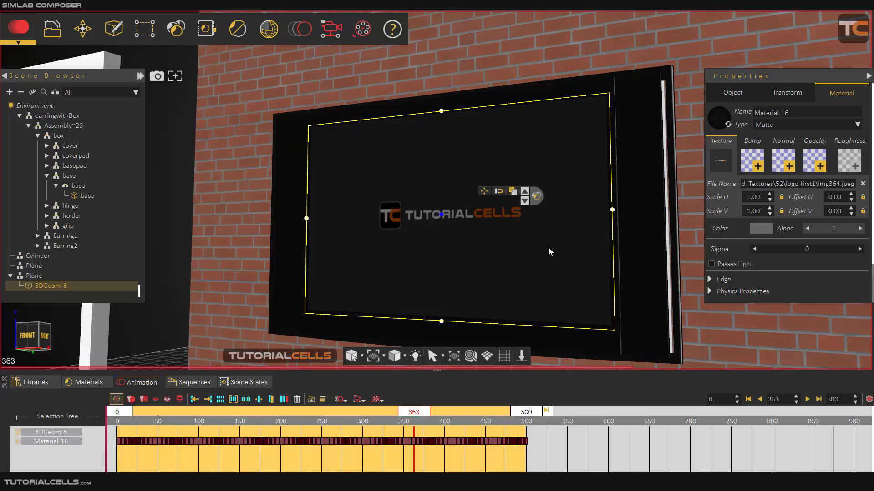
# Step: Open the Select Texture Image dialog from the material's Texture thumbnail
pyautogui.moveTo(519, 225); pyautogui.dragTo(528, 297, button='middle')
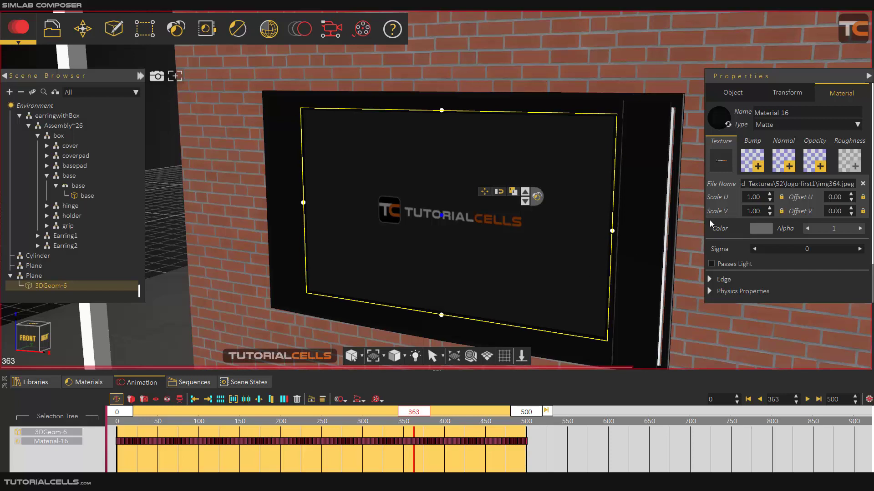
pyautogui.click(718, 164)
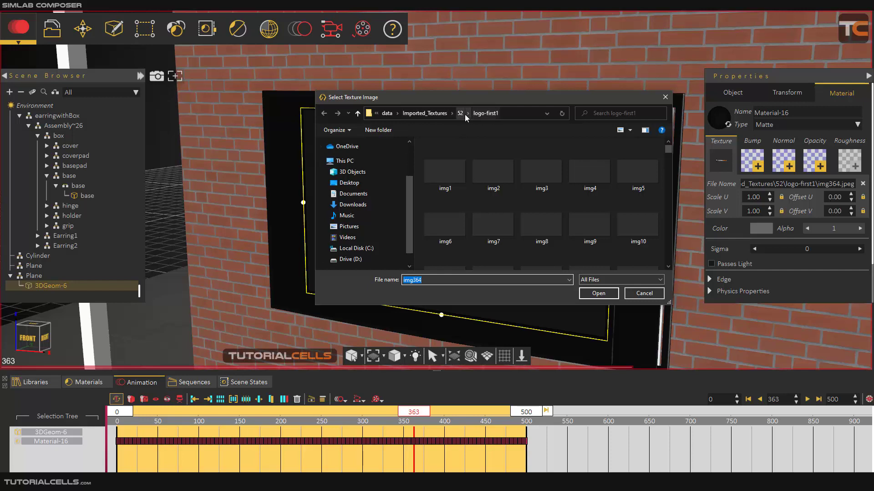
# Step: Browse the logo-first1 images in a tighter grid and reveal the full folder path
pyautogui.click(484, 115)
pyautogui.click(484, 145)
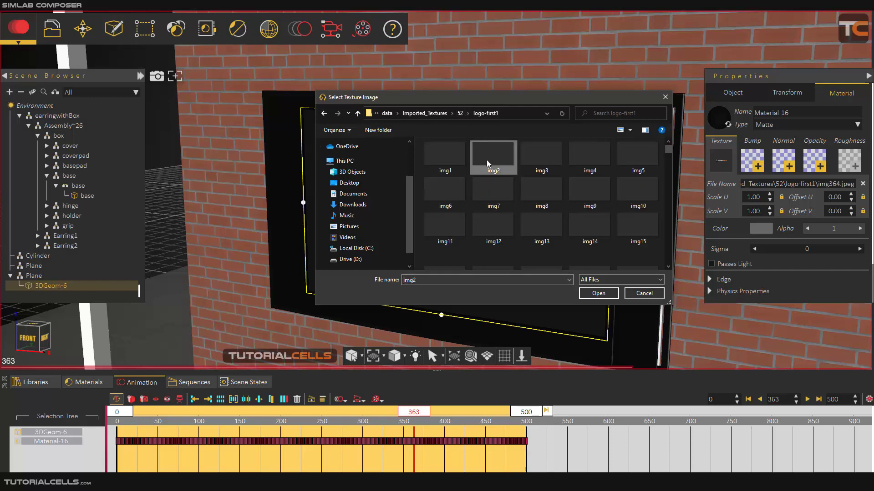
pyautogui.scroll(-3, 476, 151)
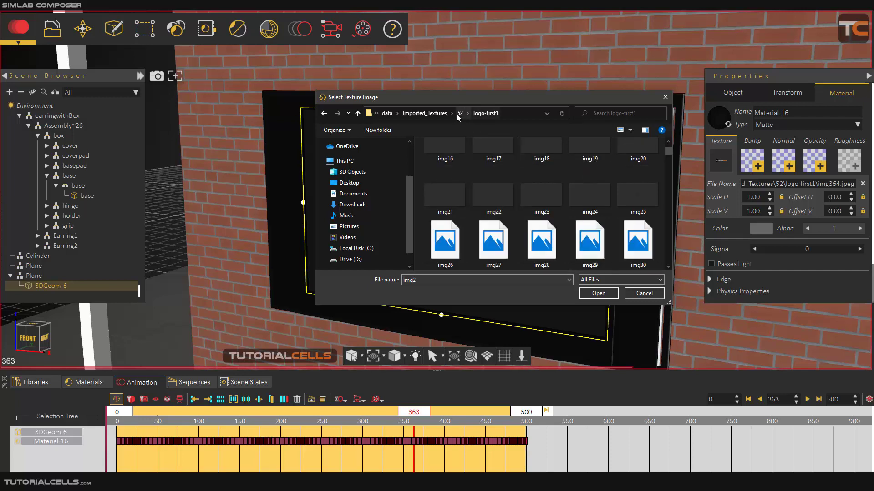
pyautogui.click(521, 116)
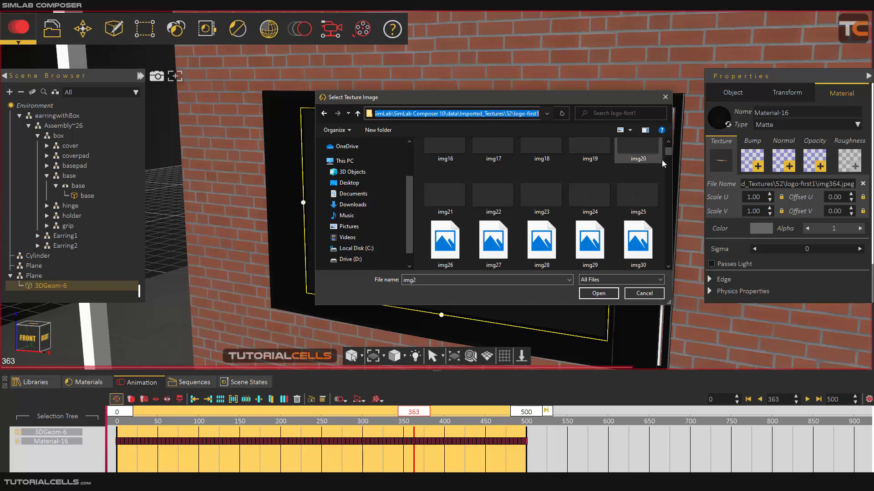
pyautogui.moveTo(669, 151)
pyautogui.mouseDown()
pyautogui.moveTo(673, 260)
pyautogui.moveTo(673, 160)
pyautogui.moveTo(661, 140)
pyautogui.mouseUp()
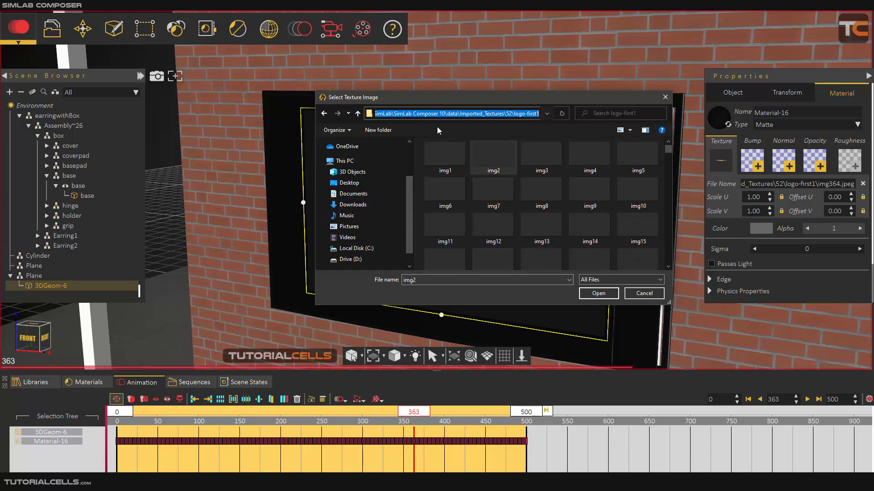
pyautogui.press('Return')
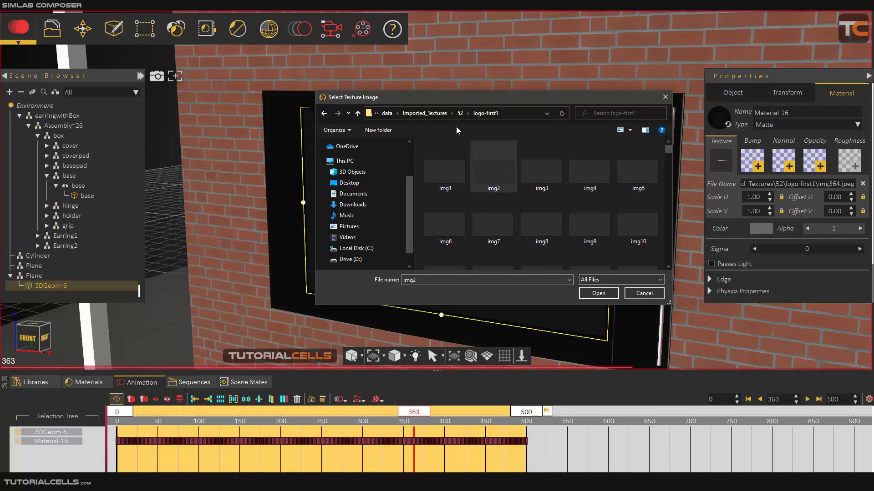
# Step: Check the logo-first1 folder's file count from folder 52, then cancel the picker
pyautogui.click(460, 114)
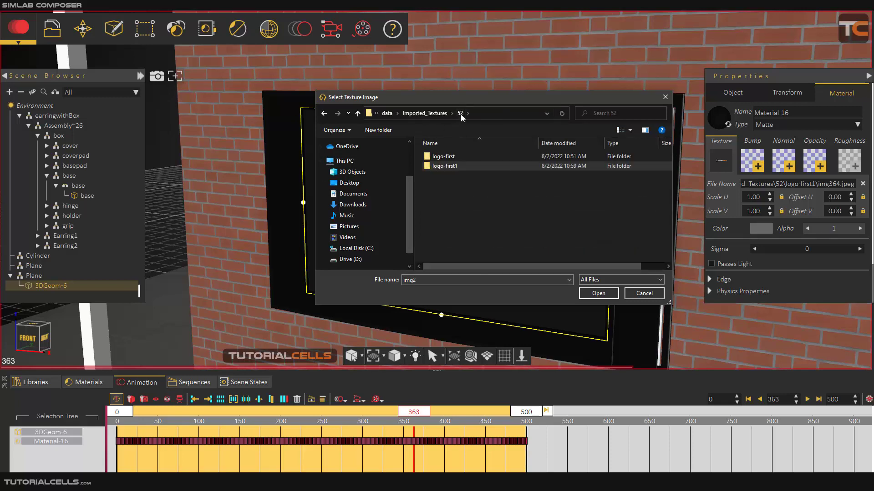
pyautogui.rightClick(449, 168)
pyautogui.click(496, 227)
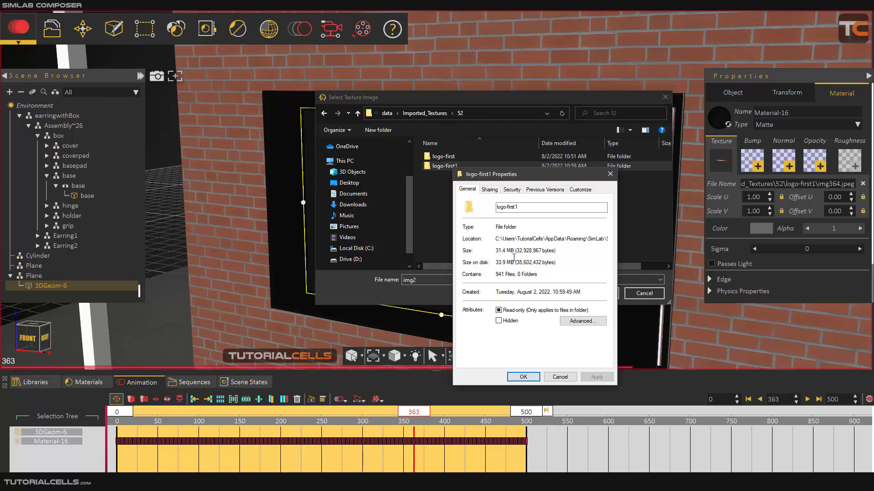
pyautogui.click(559, 377)
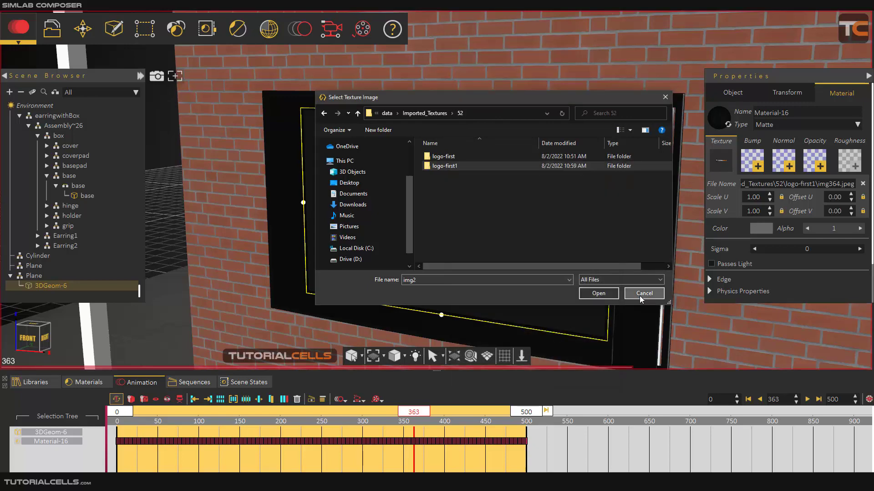
pyautogui.click(643, 294)
pyautogui.scroll(-5, 484, 261)
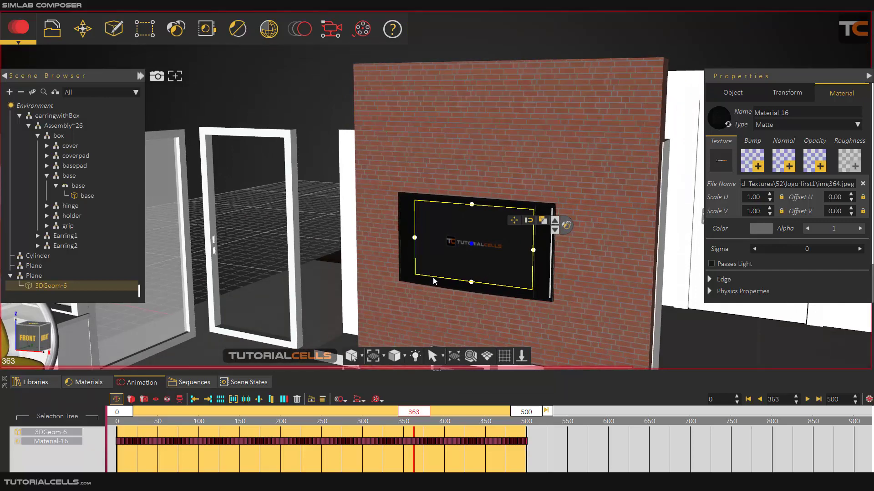
# Step: Zoom out and back in on the TV screen plane
pyautogui.scroll(4, 468, 260)
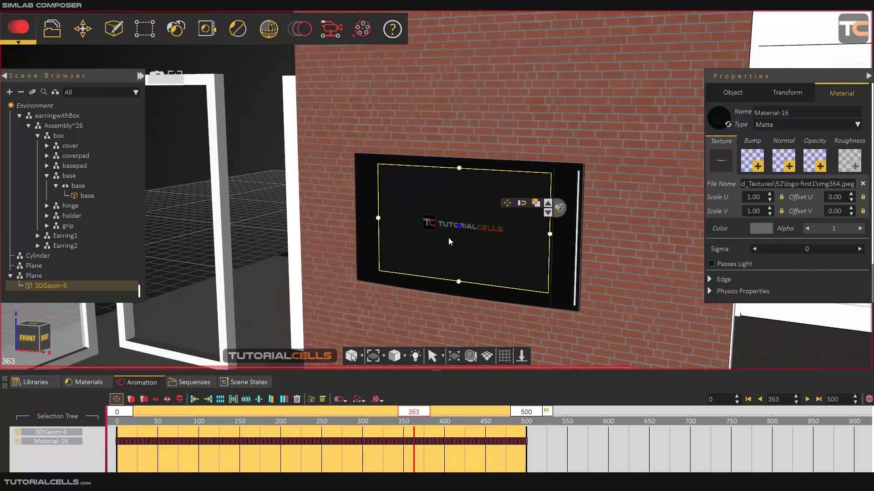
pyautogui.scroll(-2, 449, 237)
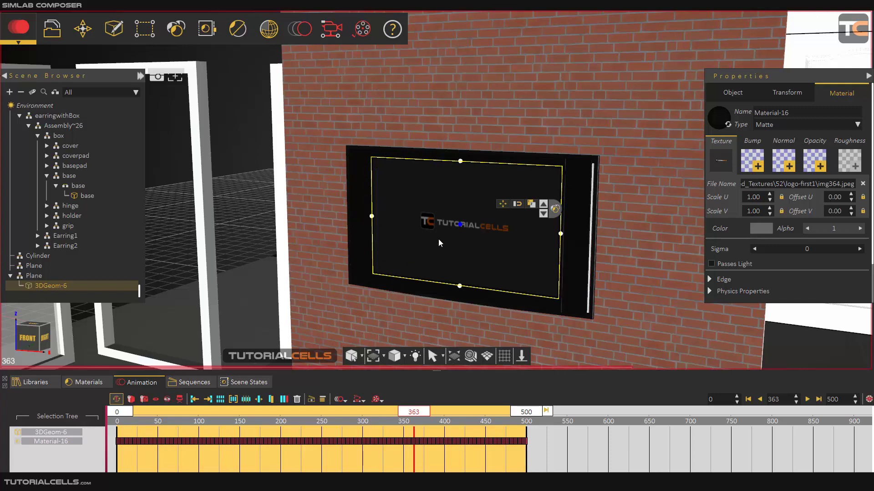
pyautogui.scroll(2, 511, 238)
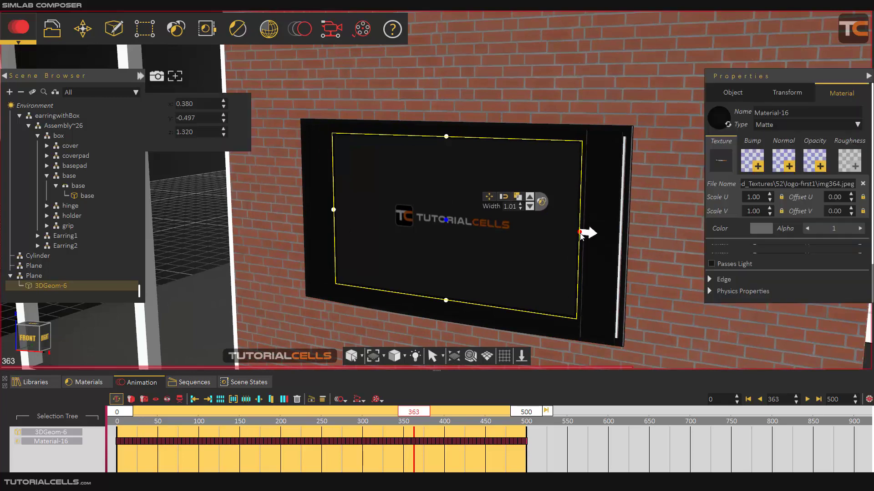